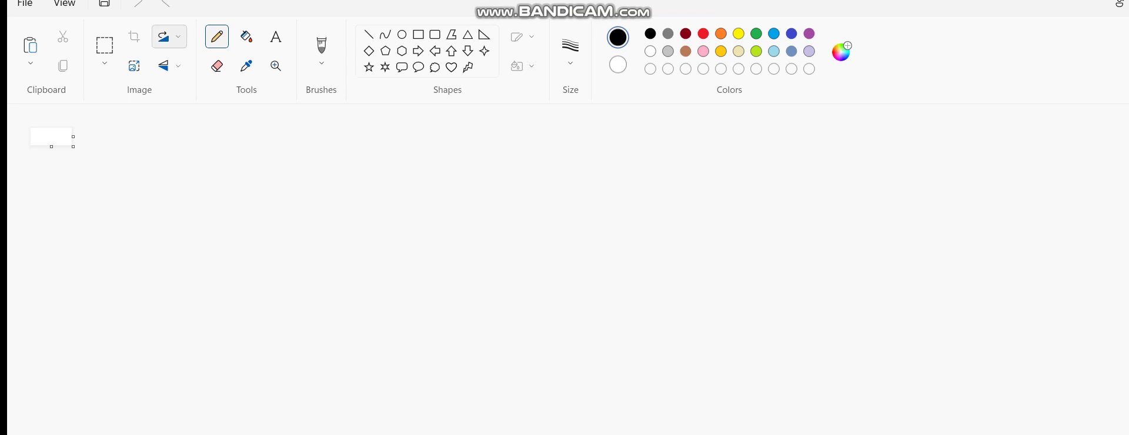
Step: Resize the canvas in pixels to 10 wide by 10 high
left_click(134, 66)
key("Right")
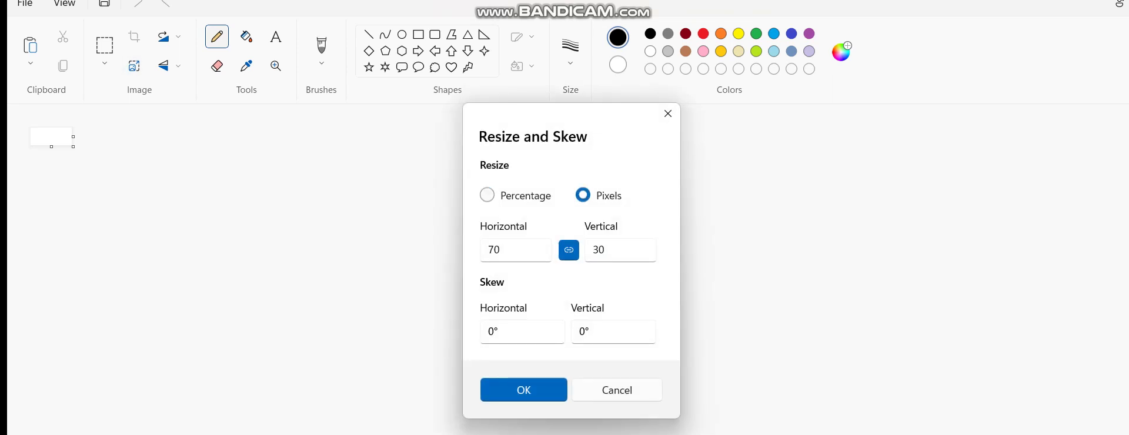
key("Tab")
key("BackSpace")
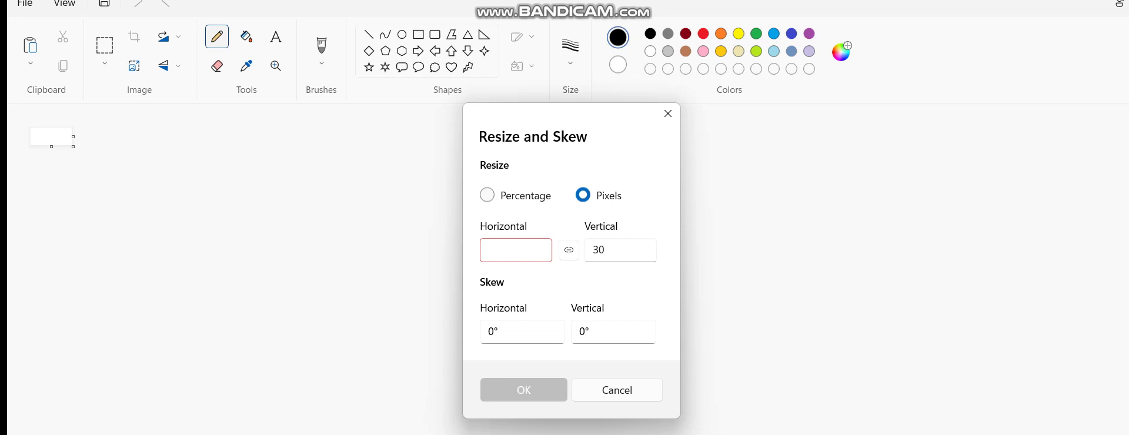
type("10")
key("Tab")
key("BackSpace")
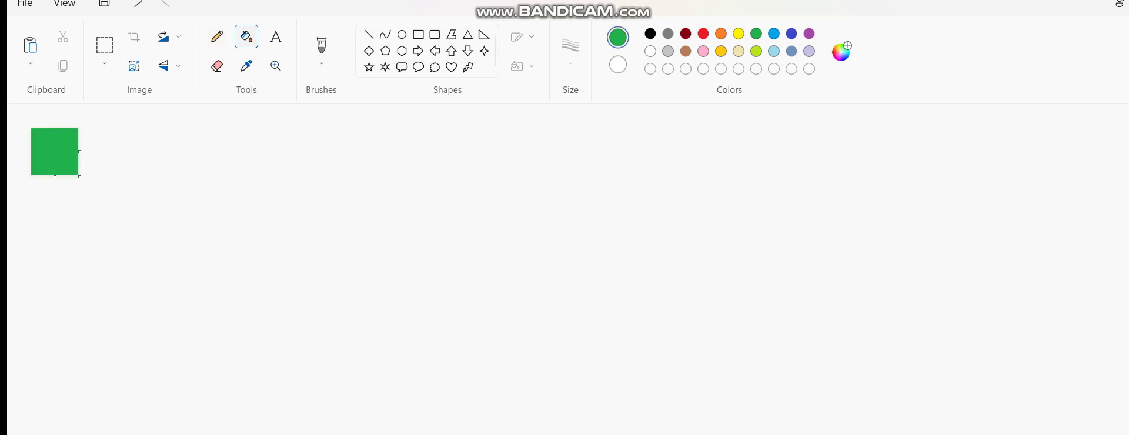
Step: Fill the canvas green and dot light-green grass pixels across it with the Pencil
left_click(756, 51)
left_click(217, 37)
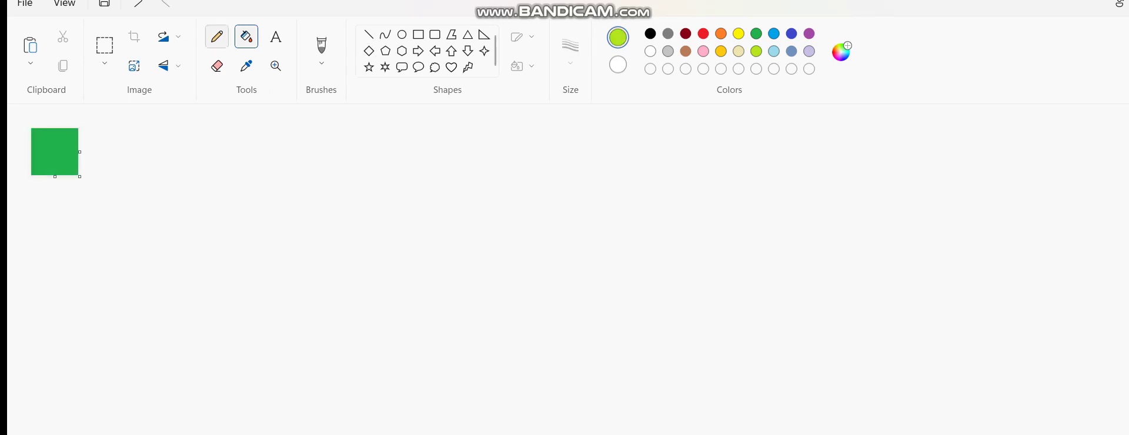
left_click_drag(62, 140, 57, 155)
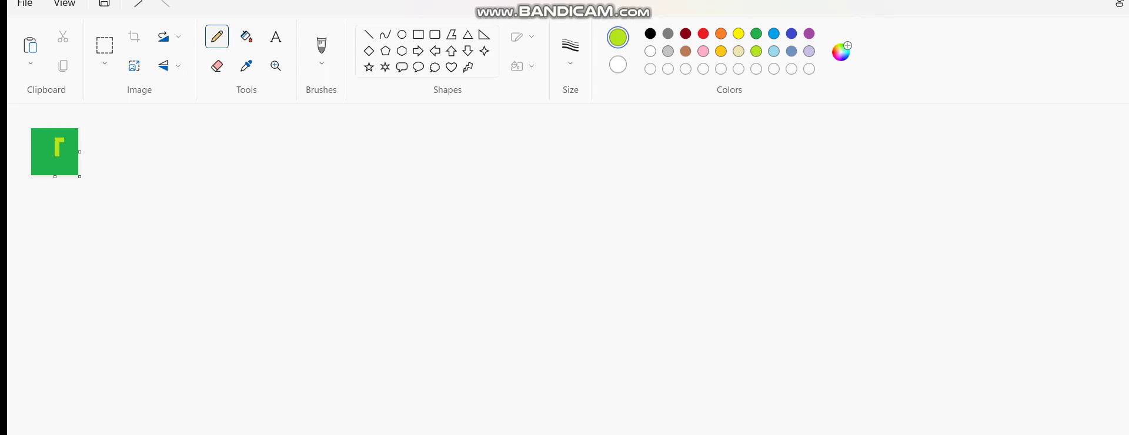
left_click(48, 145)
left_click(61, 173)
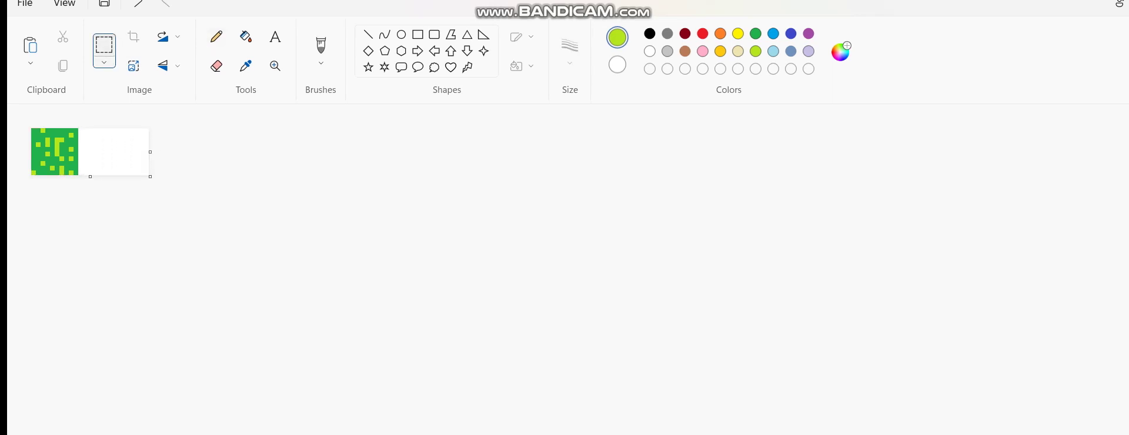
Step: Discard a scaled-up copy, then place a pasted grass tile right of the original
left_click_drag(78, 176, 31, 127)
left_click_drag(79, 175, 176, 269)
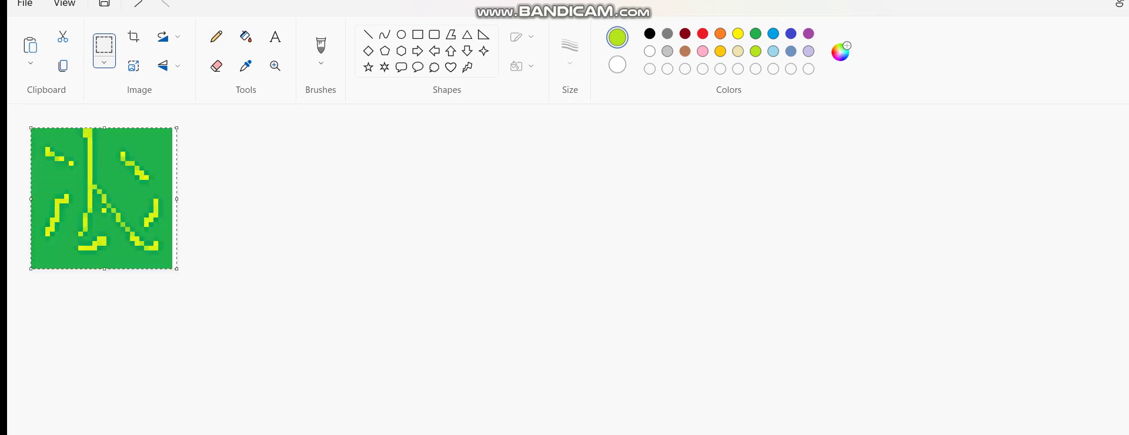
mouse_move(103, 198)
left_mouse_down()
mouse_move(189, 203)
mouse_move(132, 203)
left_mouse_up()
key("Delete")
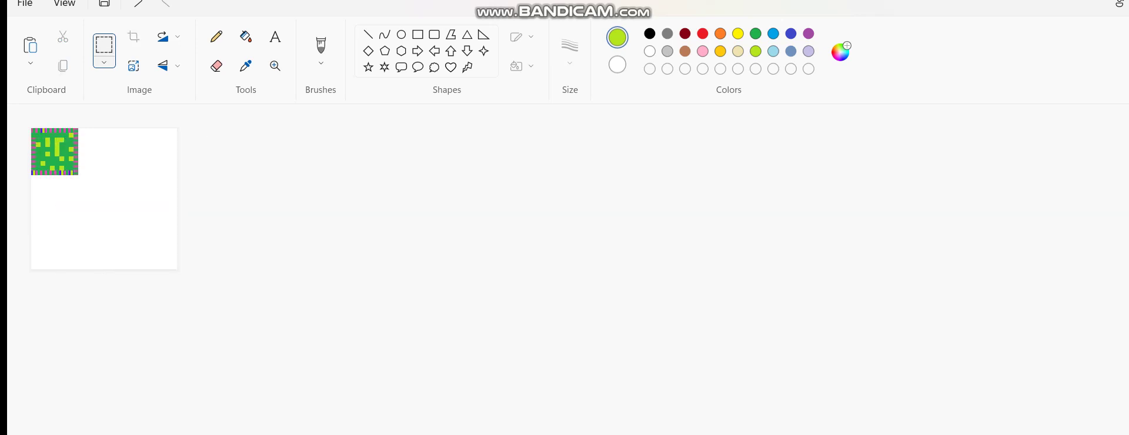
key("ctrl+v")
left_click_drag(55, 152, 107, 151)
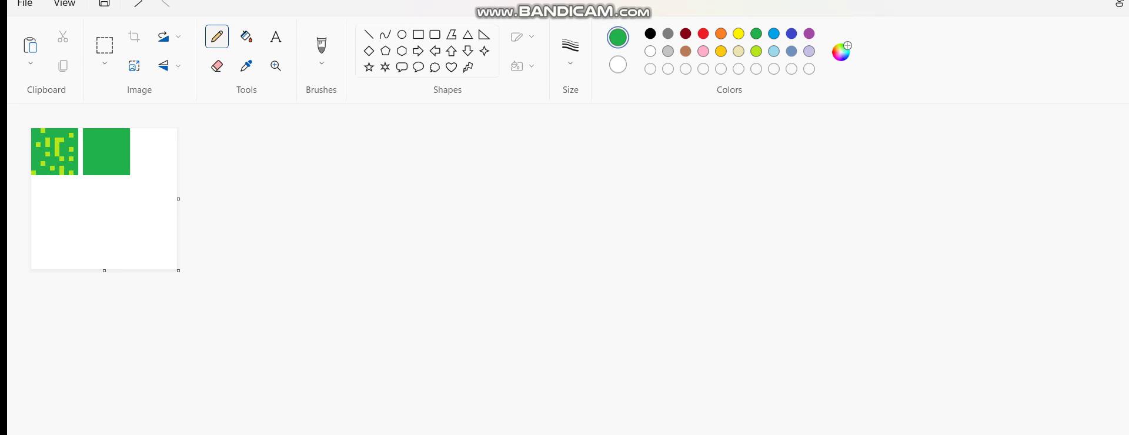
Step: Pick the Fill tool and dark green as the colour for the X
left_click(247, 37)
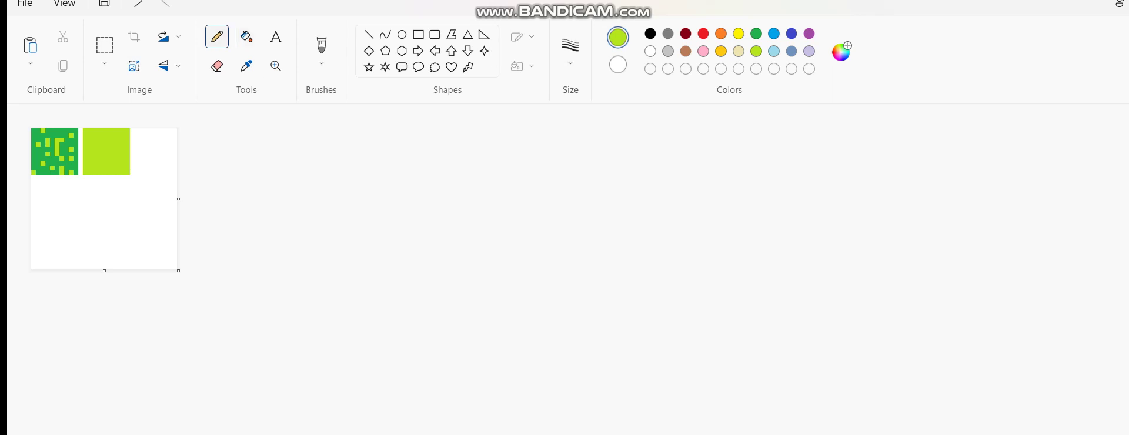
left_click(756, 33)
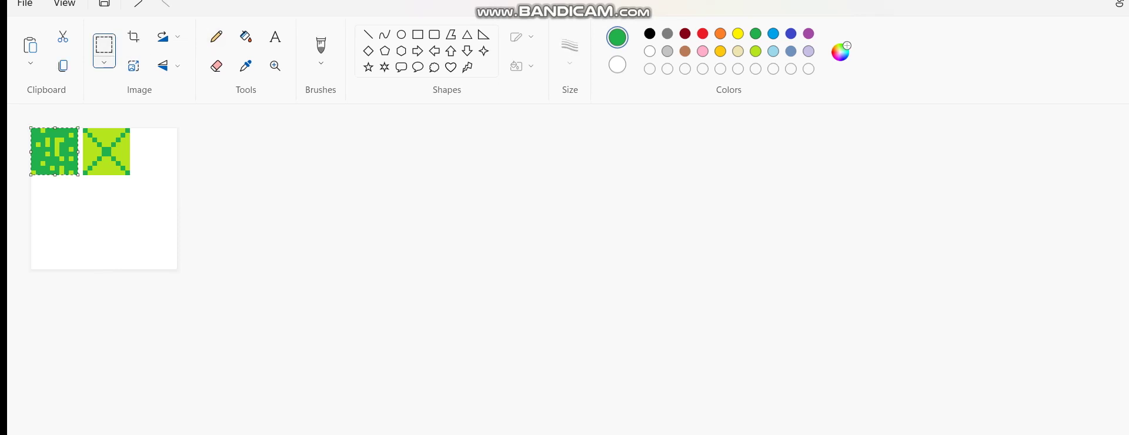
Step: Place the copied grass tile under the original and select the X tile
mouse_move(54, 151)
left_mouse_down()
mouse_move(161, 156)
mouse_move(88, 217)
mouse_move(54, 203)
left_mouse_up()
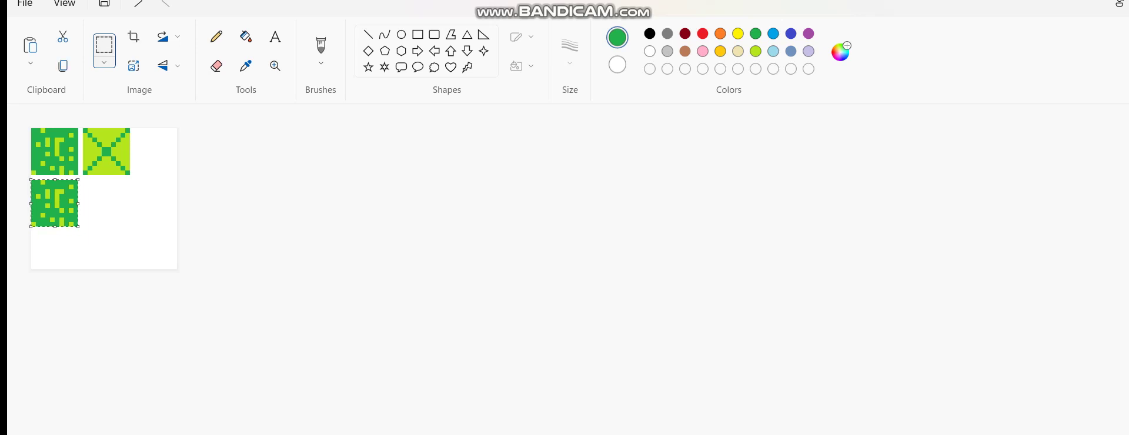
left_click_drag(135, 180, 78, 127)
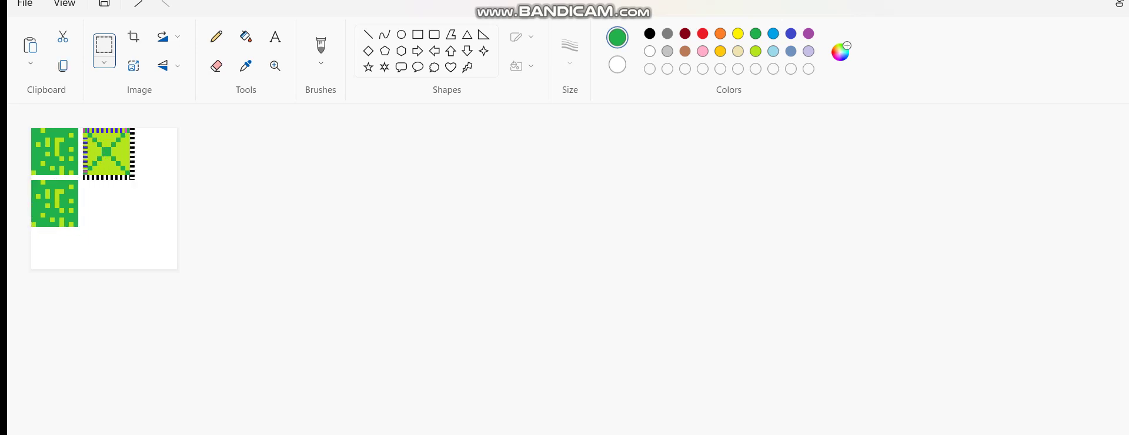
key("ctrl+z")
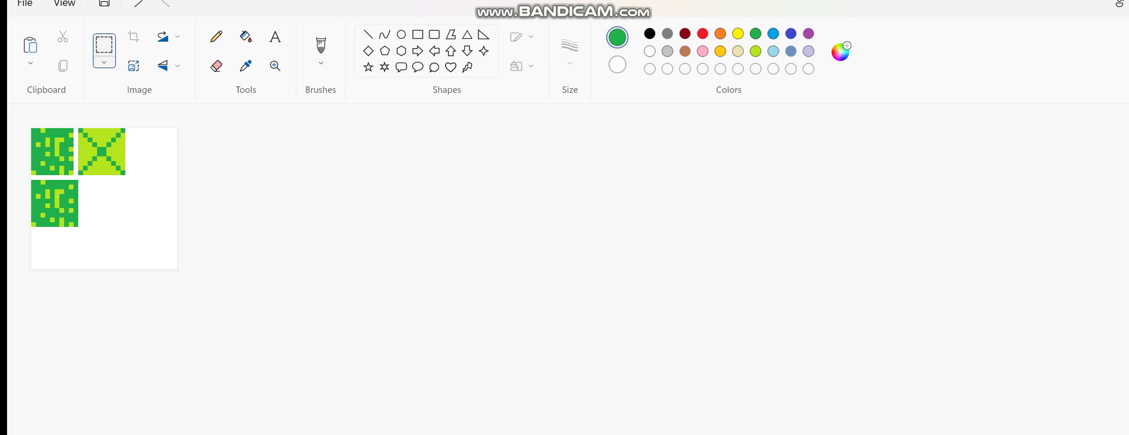
key("ctrl+z")
key("ctrl+y")
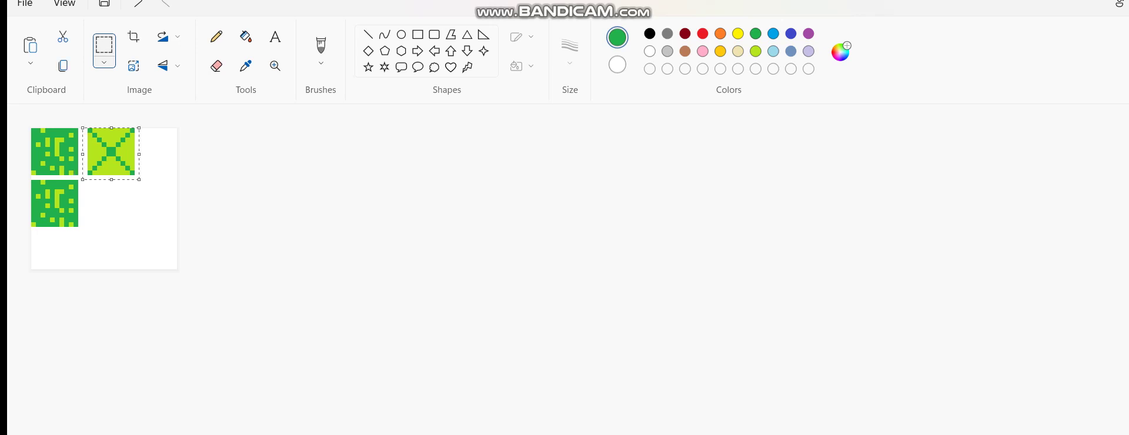
Step: Shift the X tile flush against the grass tile and drop it
key("ctrl+z")
key("ctrl+y")
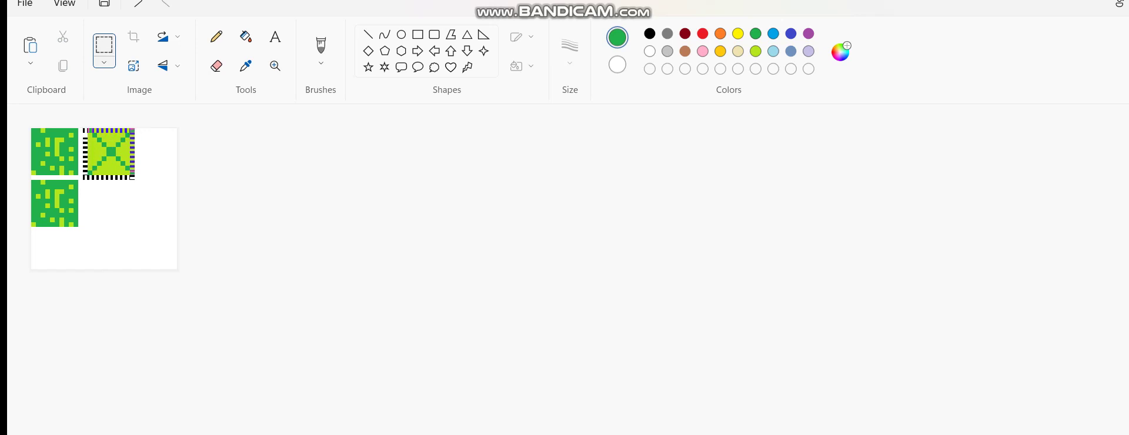
key("ctrl+z")
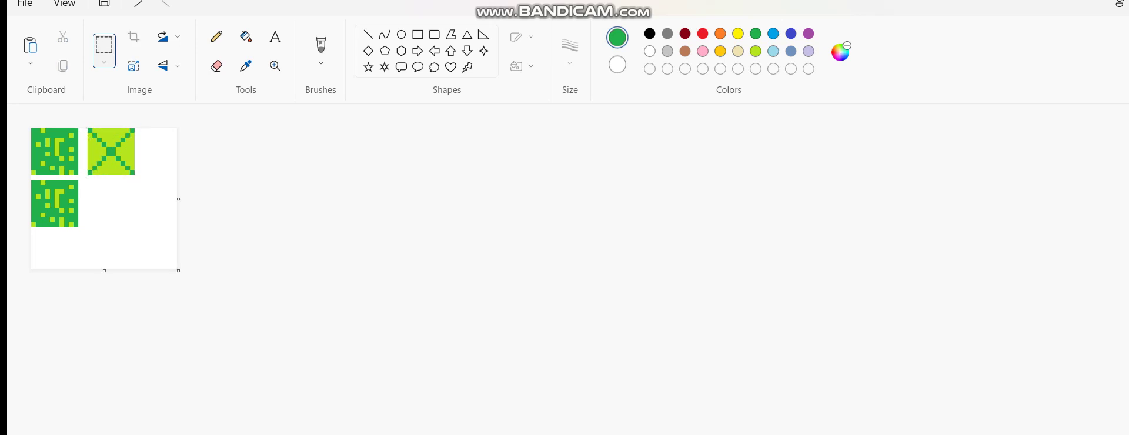
key("ctrl+y")
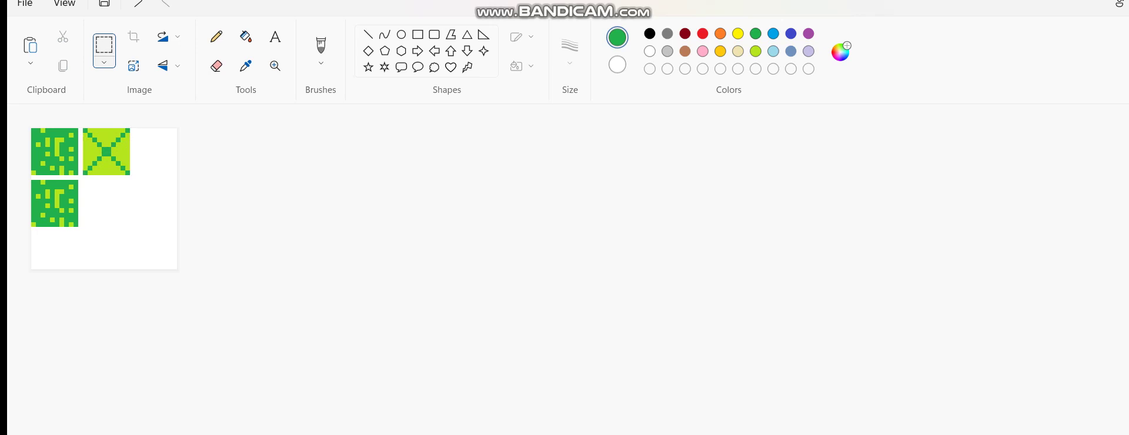
key("ctrl+y")
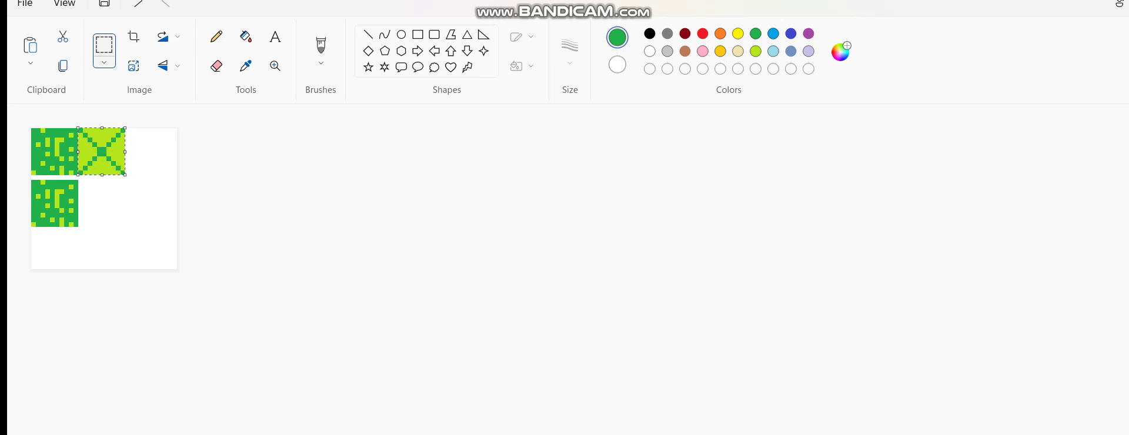
key("Escape")
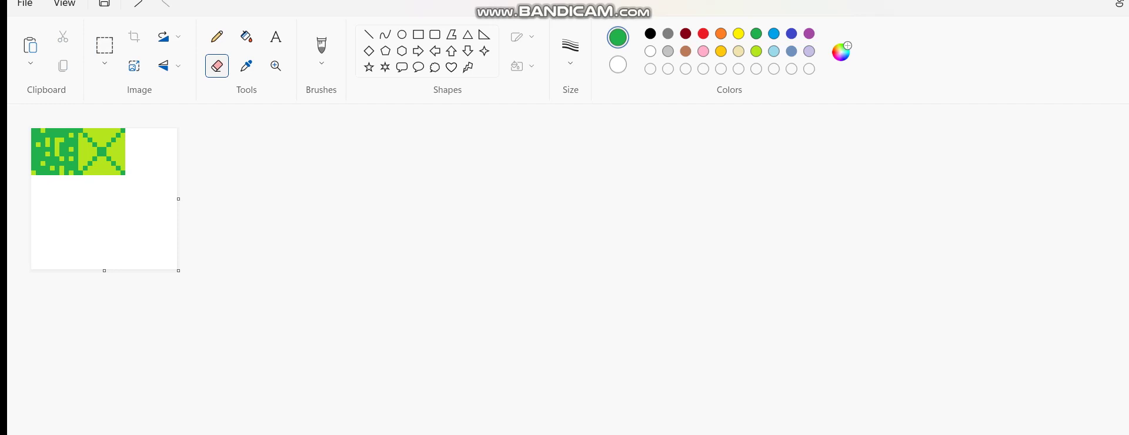
Step: Paste another grass tile copy directly below the first row
left_click(216, 37)
key("ctrl+v")
left_click_drag(54, 151, 54, 203)
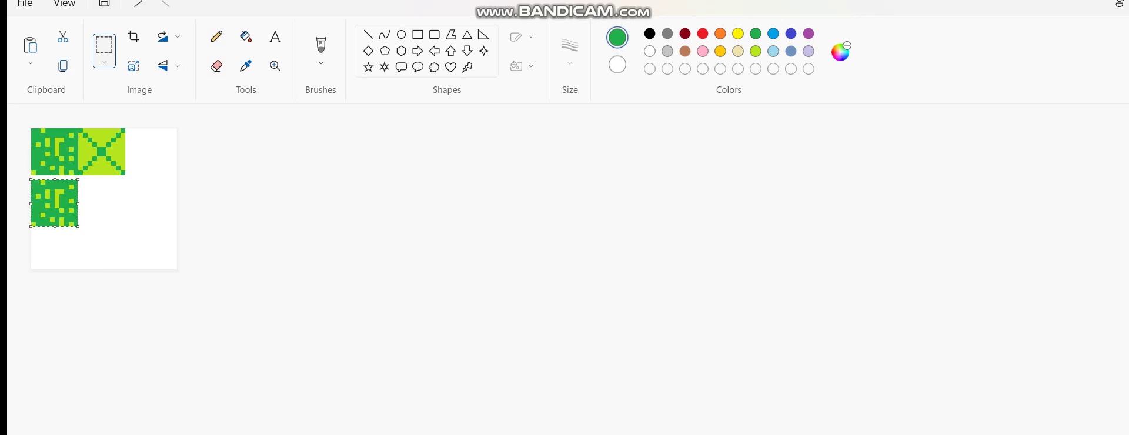
Step: Fill the lower tile's yellow pixels with brown
key("Escape")
left_click(685, 51)
left_click(246, 36)
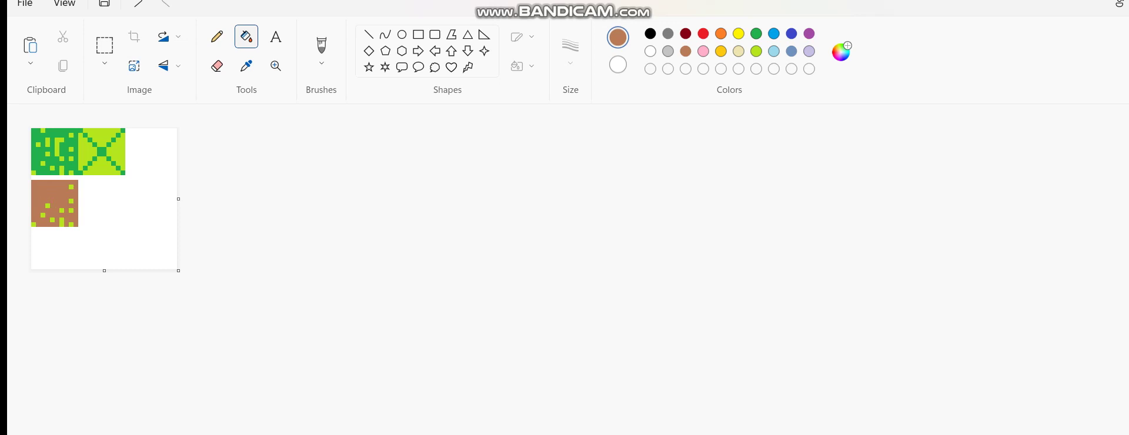
left_click(62, 223)
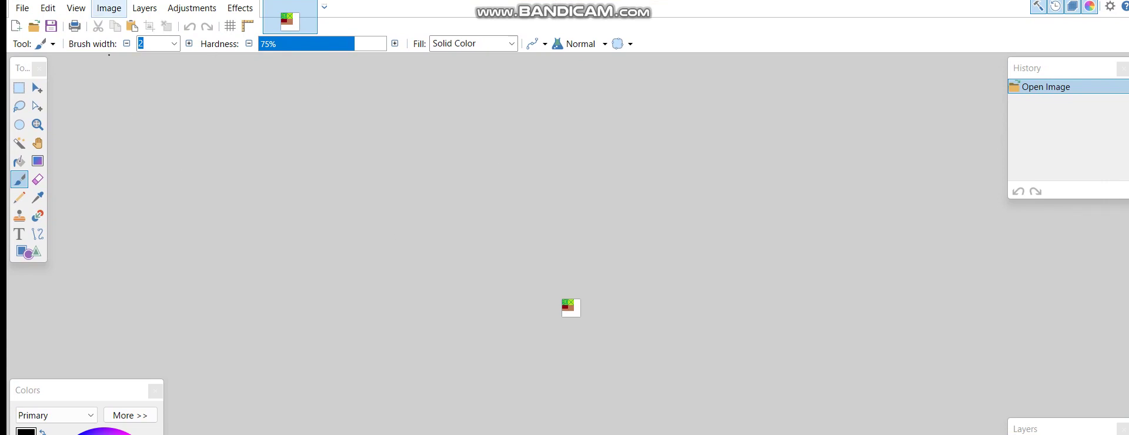
Step: Enlarge the image to 300% with Nearest Neighbor resampling and confirm the save
left_click(109, 8)
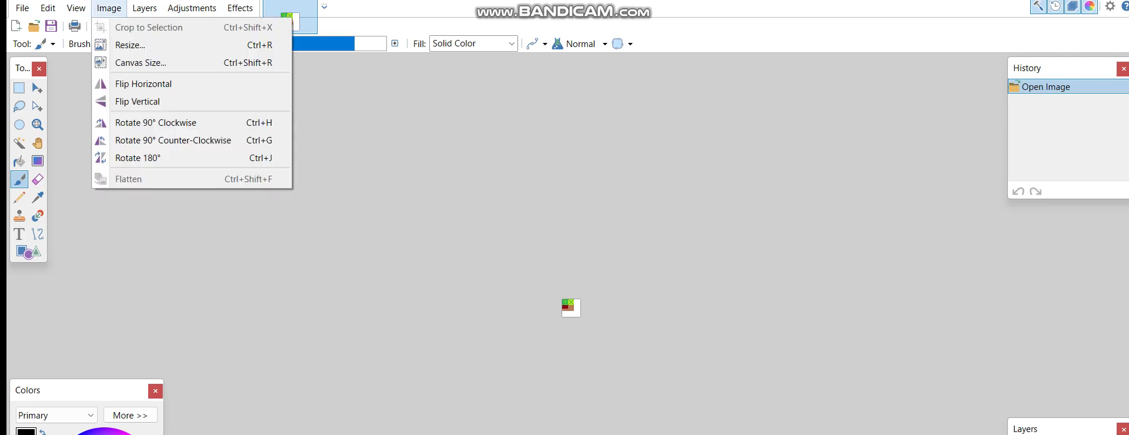
left_click(130, 45)
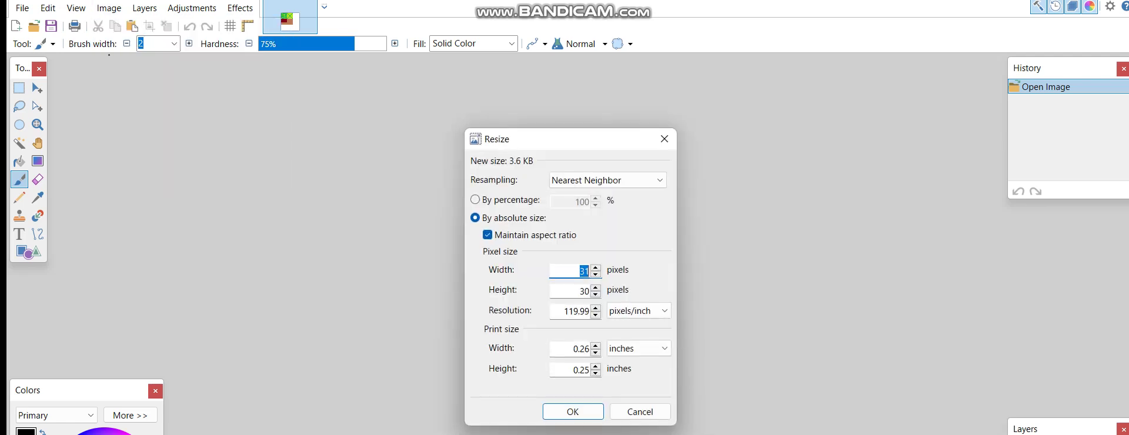
left_click(475, 200)
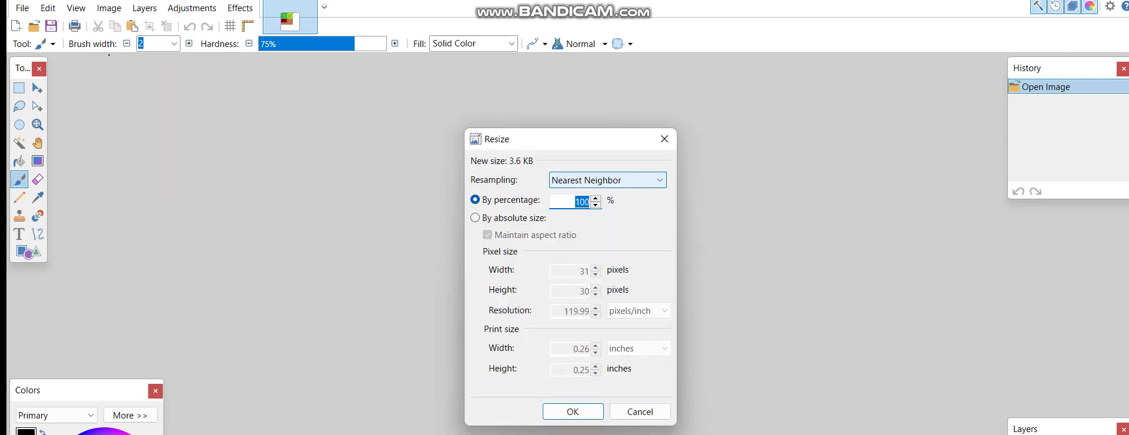
type("2")
key("BackSpace")
type("30")
type("0")
left_click(565, 415)
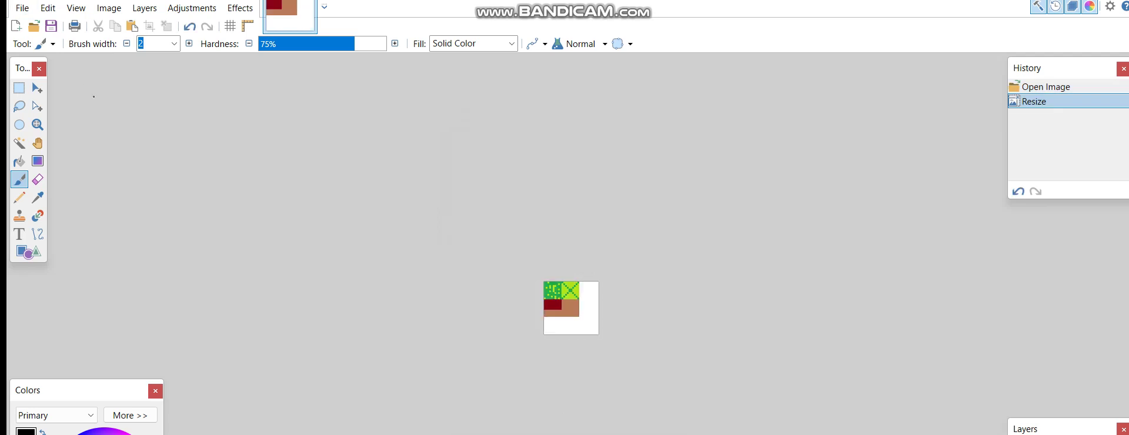
key("Return")
Step: Show the desktop and drag the tileset1 icon beside Unity Hub
key("super+d")
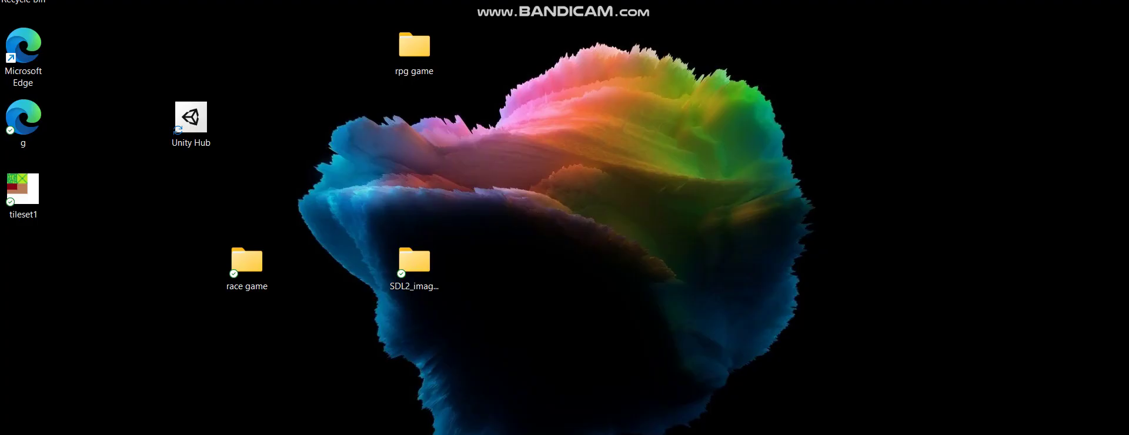
left_click_drag(23, 192, 302, 120)
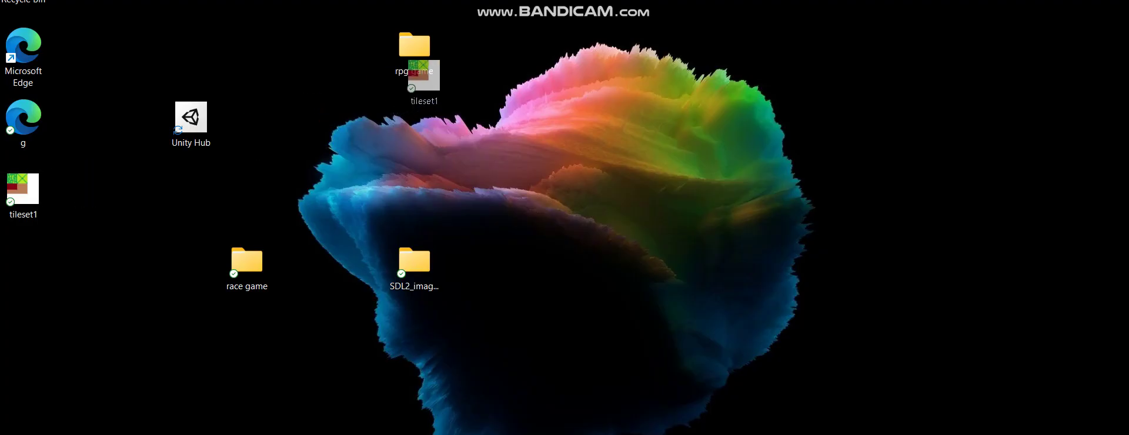